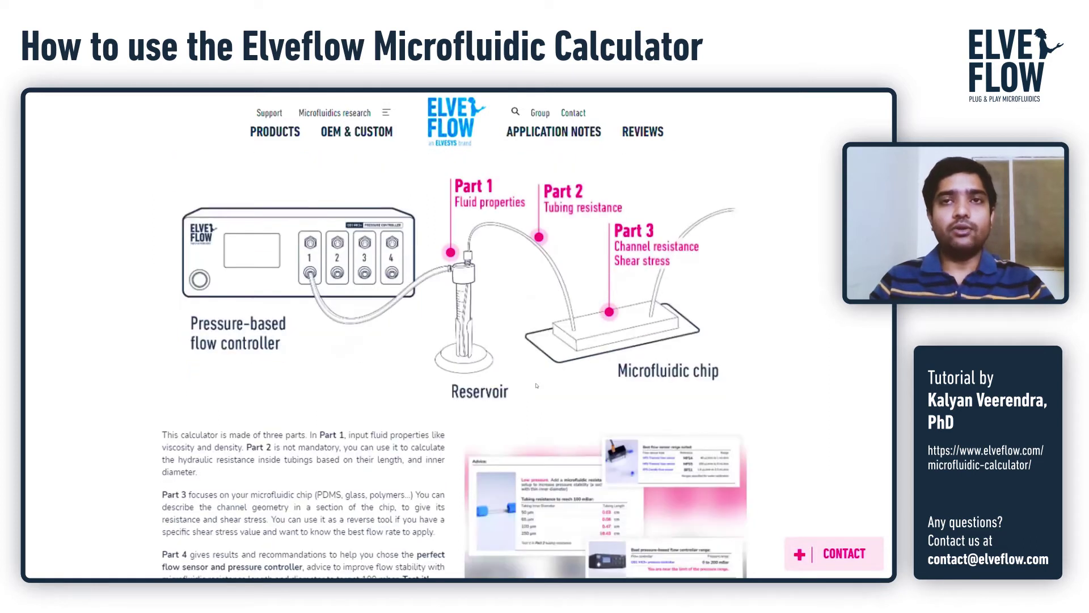
pyautogui.scroll(-4, 536, 385)
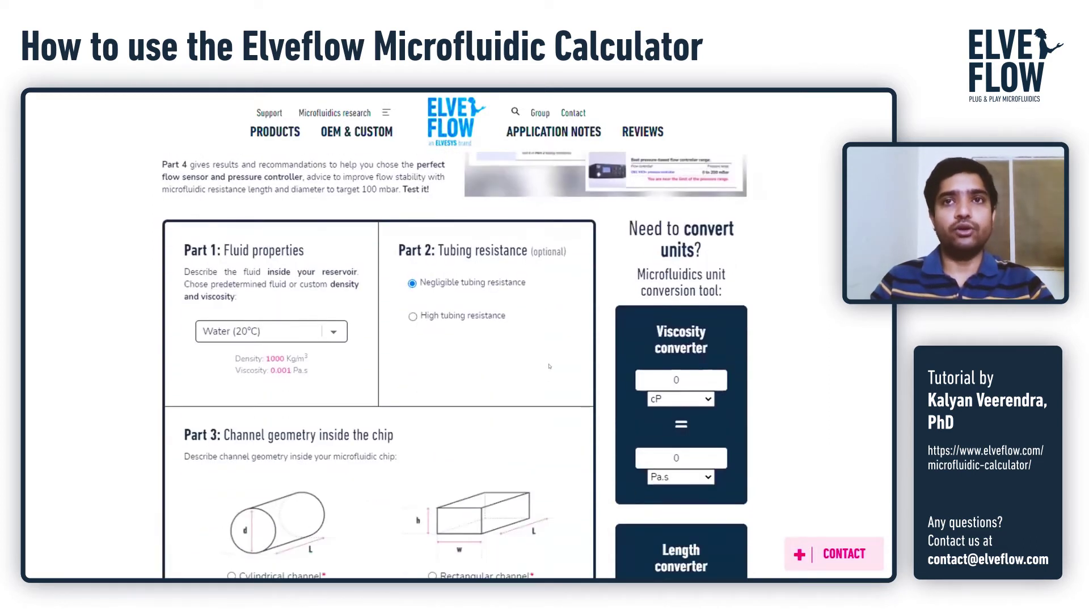
# Step: Choose Medium with 10% Serum (1000 kg/m³, 0.00072 Pa.s) as the Part 1 fluid after briefly trying Custom
pyautogui.click(247, 334)
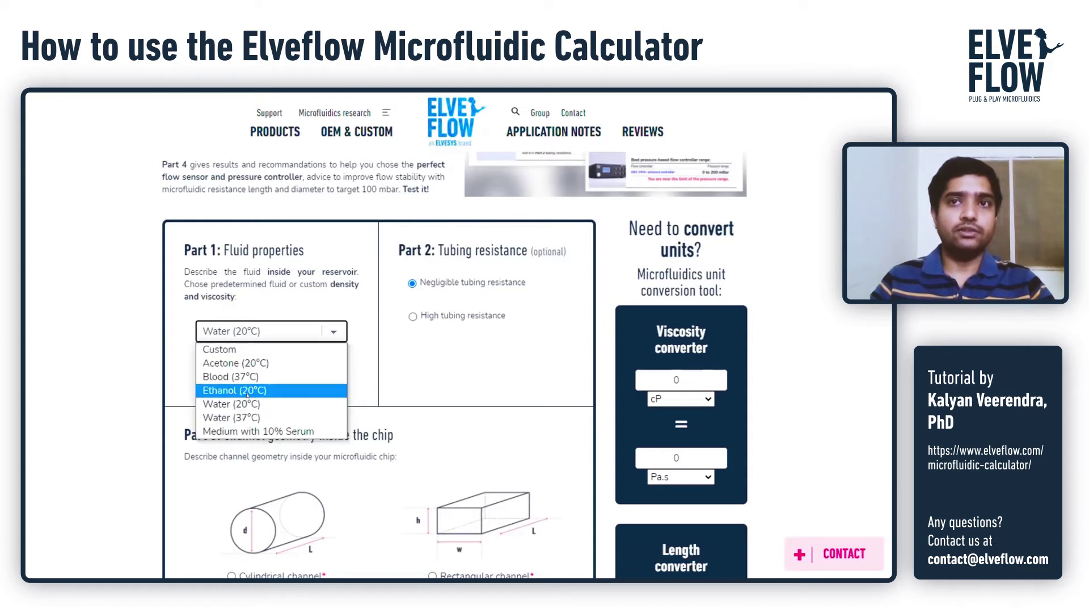
pyautogui.click(259, 352)
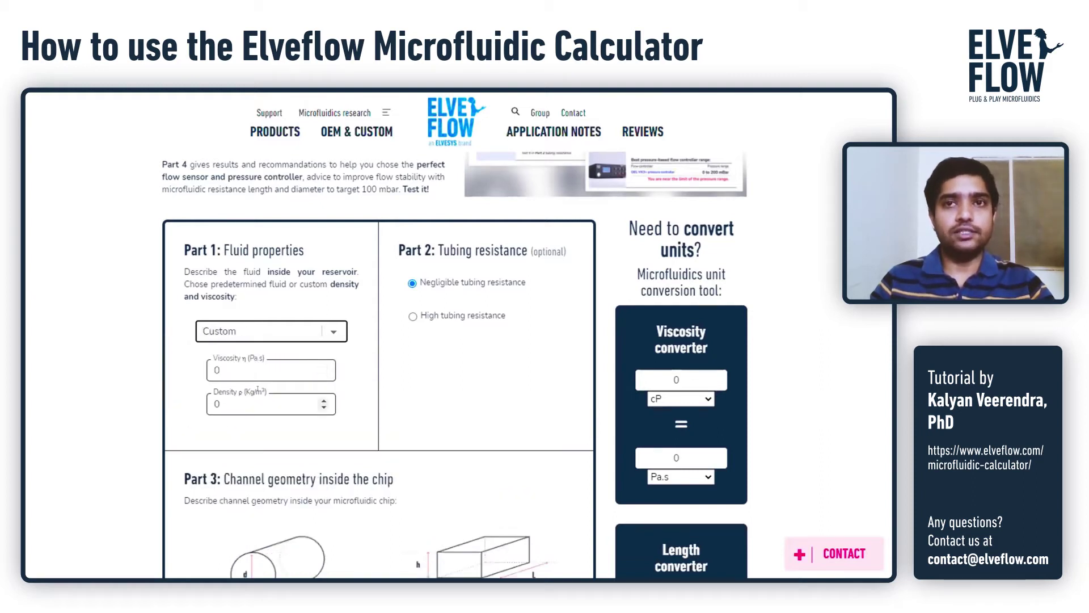
pyautogui.click(289, 325)
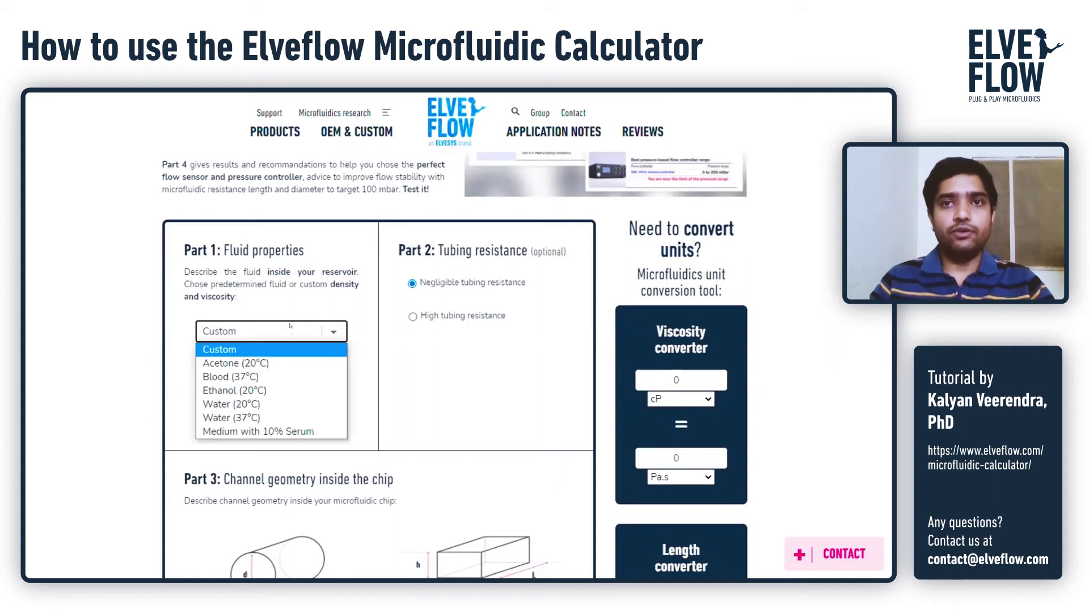
pyautogui.click(277, 430)
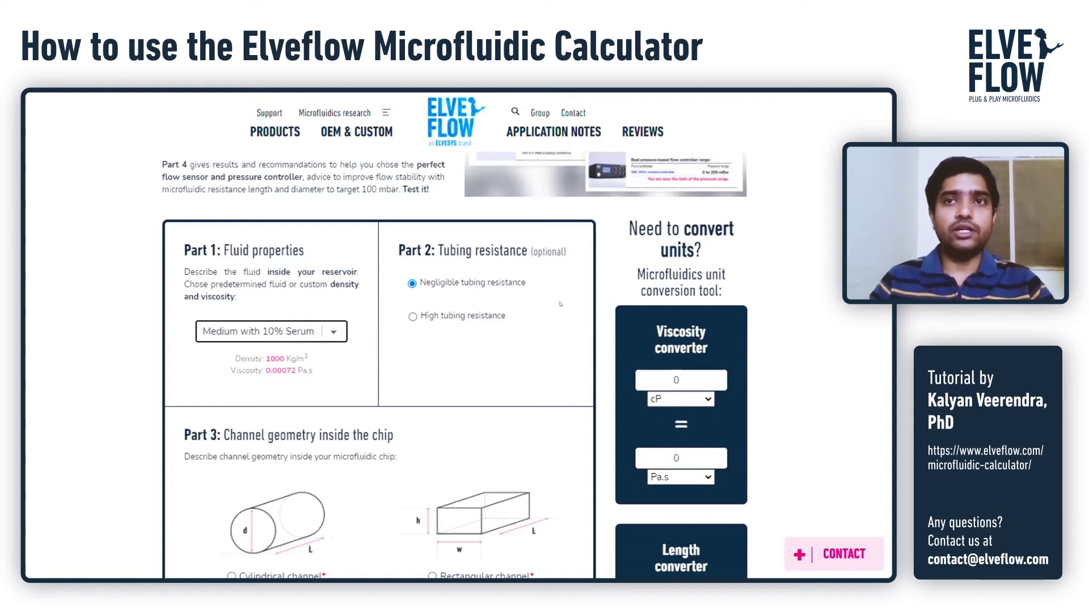
pyautogui.click(413, 316)
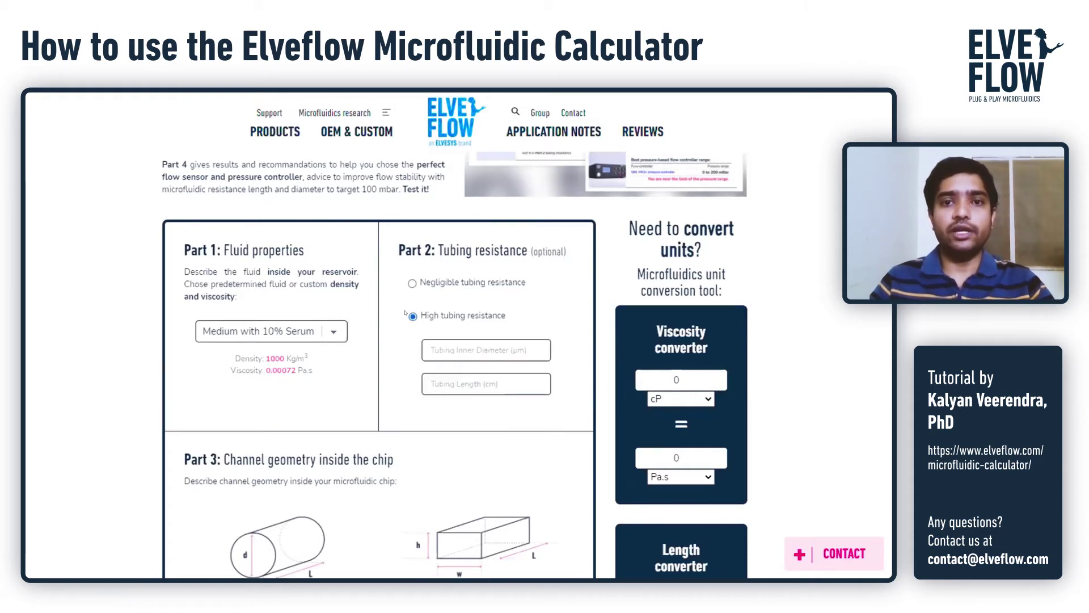
pyautogui.click(412, 283)
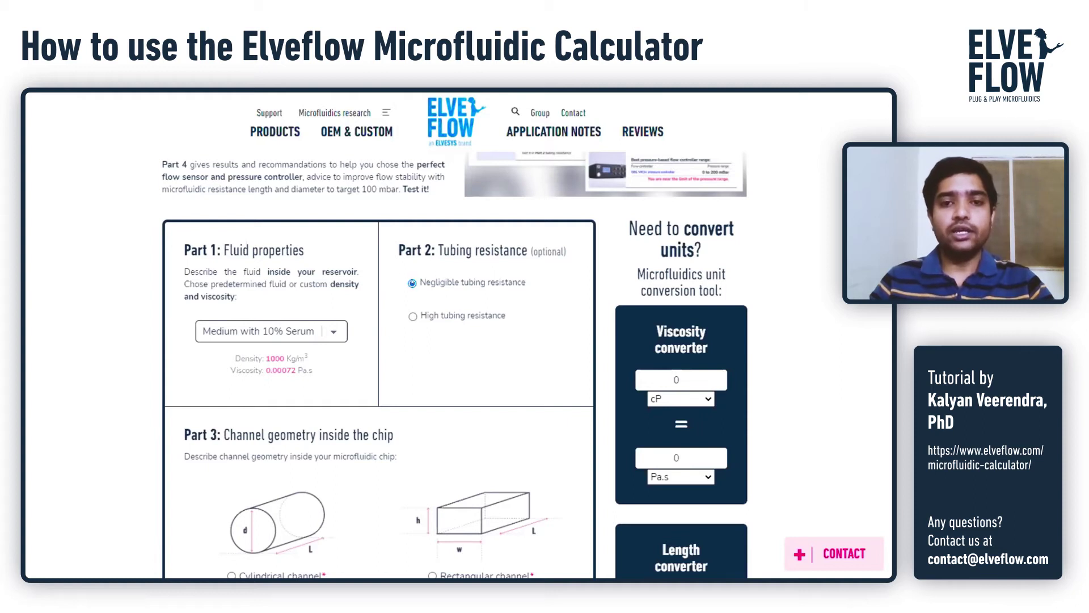
# Step: Make the Part 3 chip channel rectangular
pyautogui.scroll(-1, 464, 354)
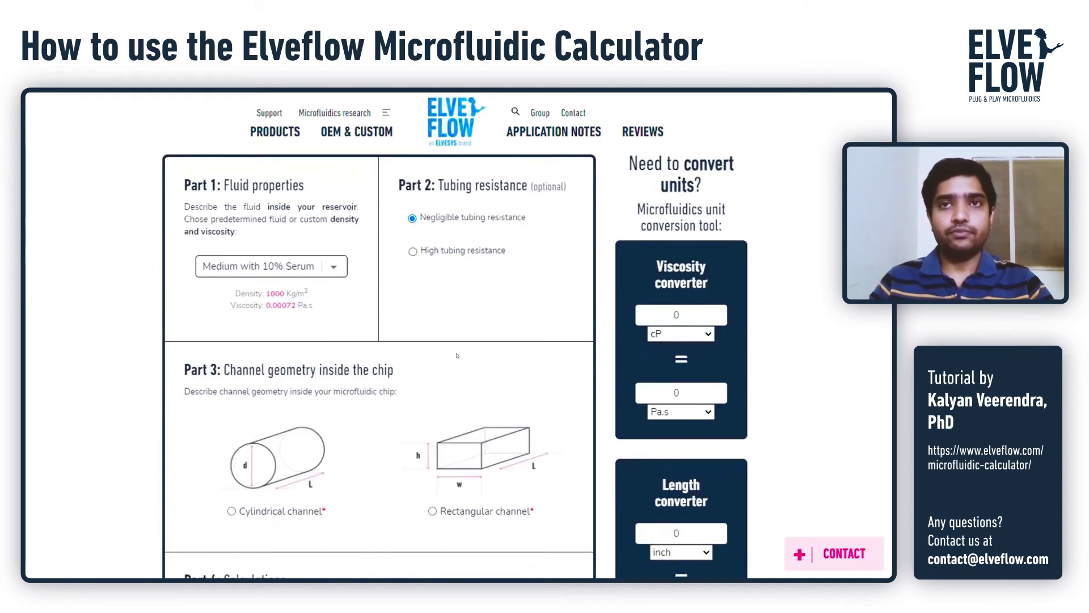
pyautogui.scroll(-3, 456, 335)
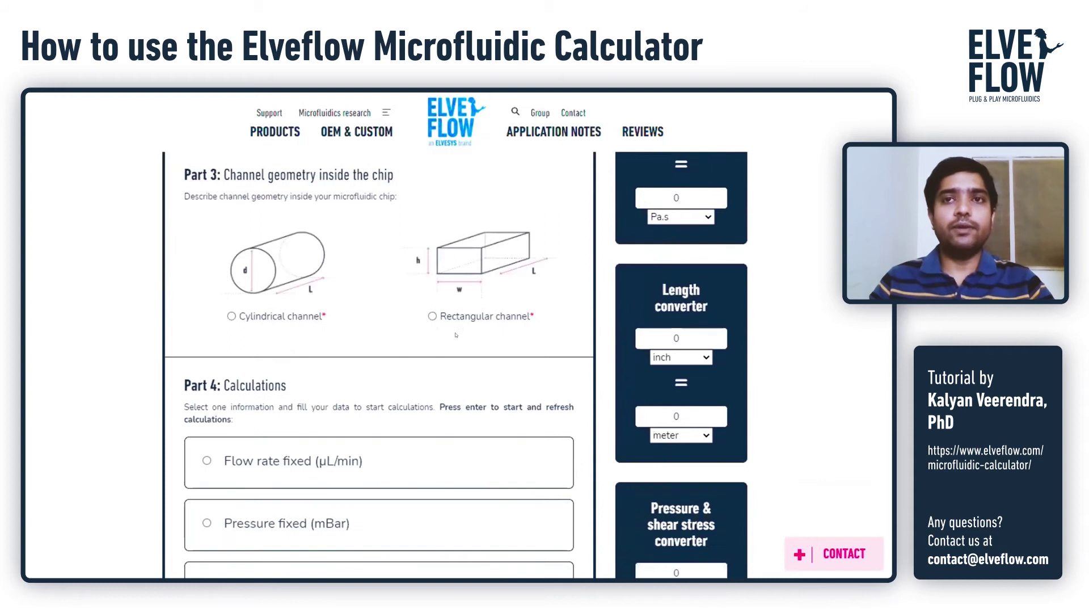
pyautogui.scroll(2, 456, 335)
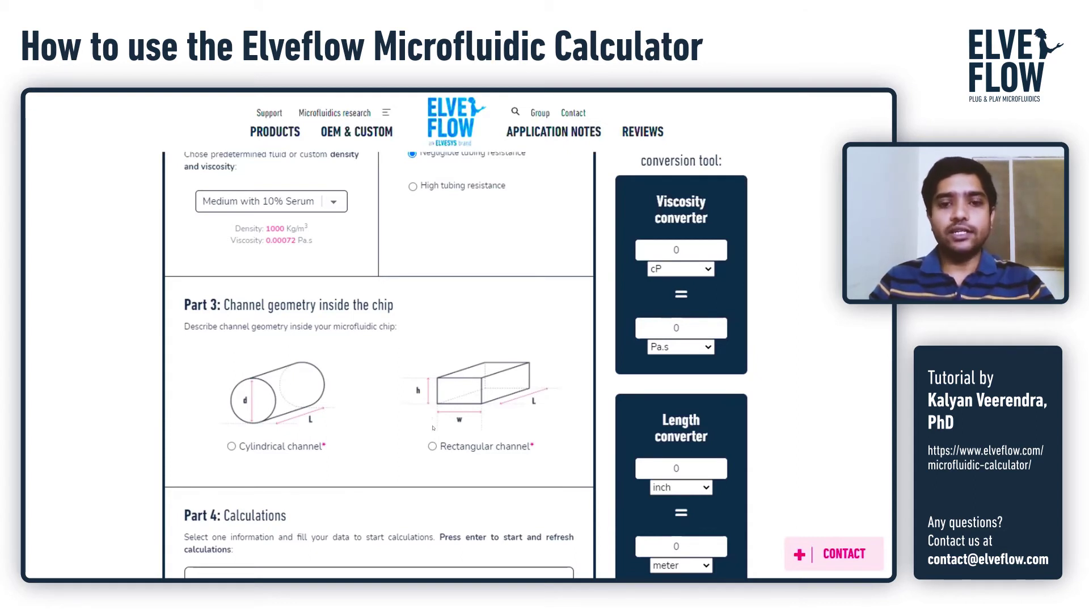
pyautogui.click(432, 446)
pyautogui.scroll(-2, 392, 365)
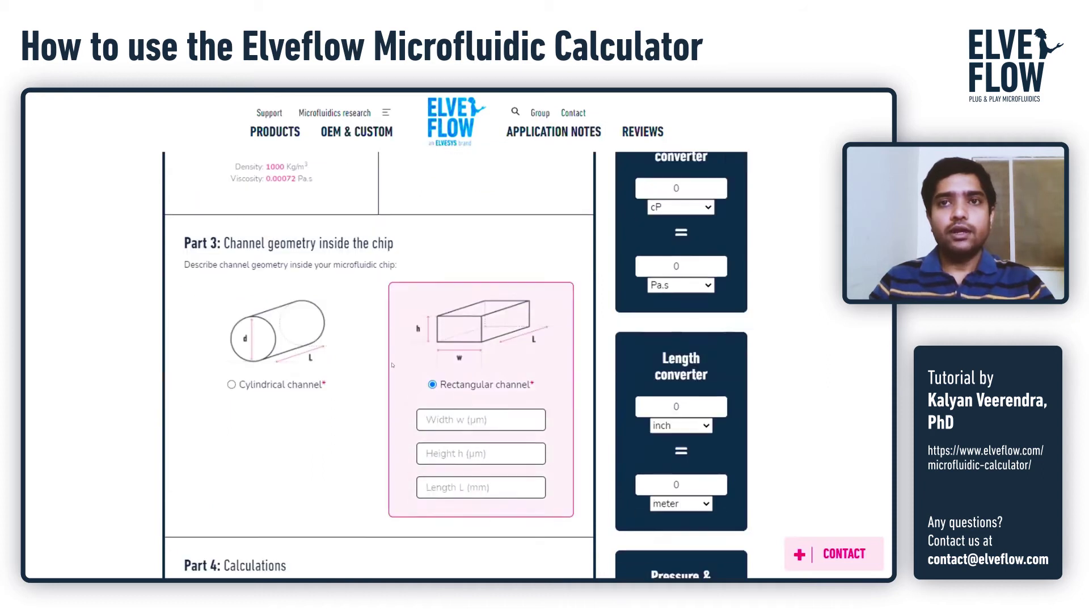
pyautogui.scroll(-1, 392, 365)
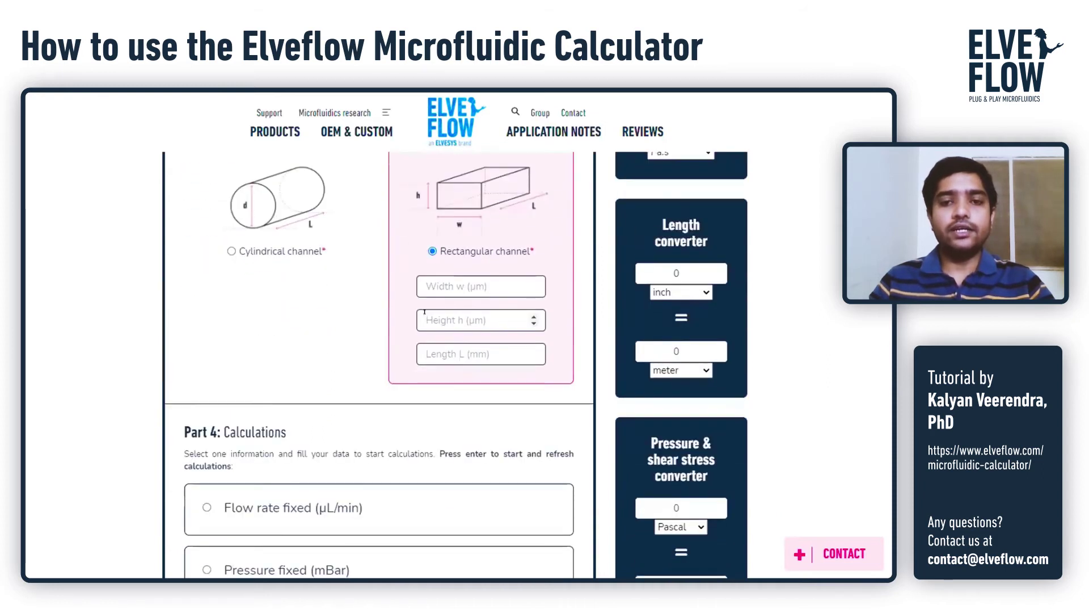
# Step: Enter channel width 5000 µm, height 400 µm and length 50 mm
pyautogui.click(458, 282)
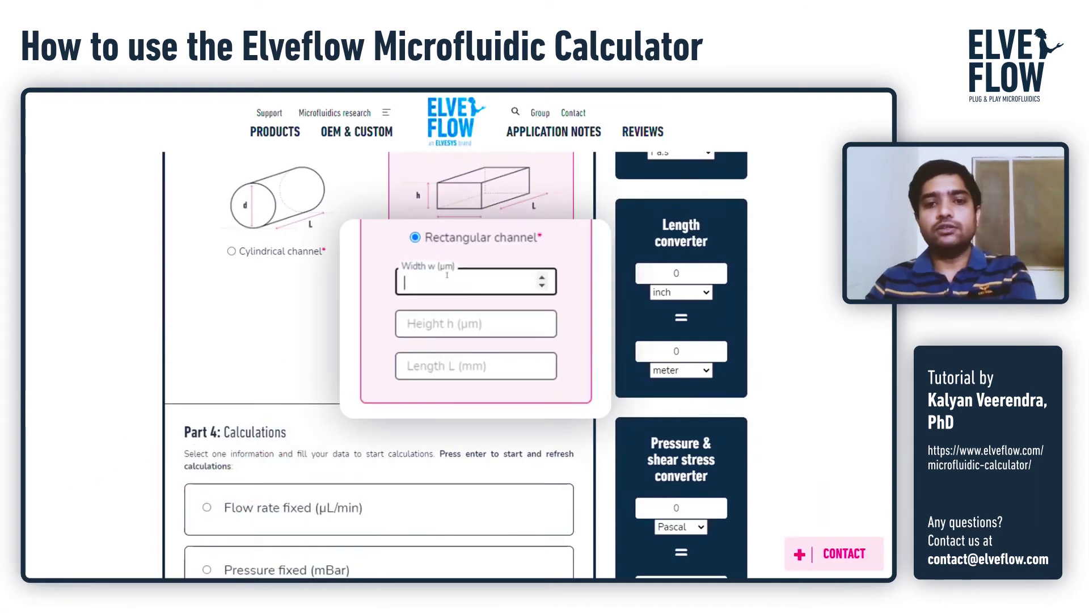
pyautogui.write('5000')
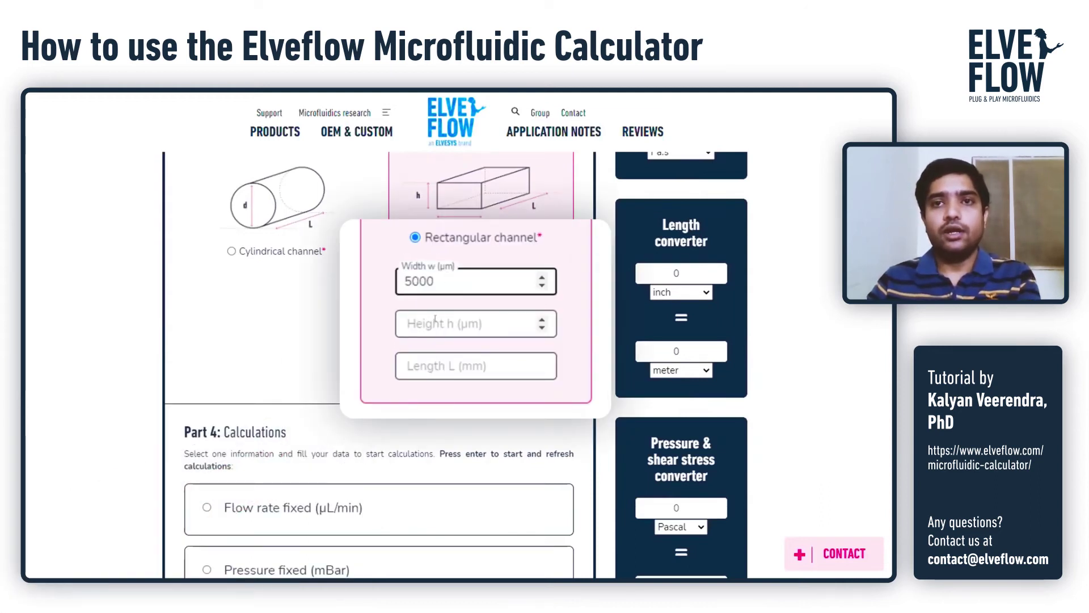
pyautogui.click(435, 318)
pyautogui.write('400')
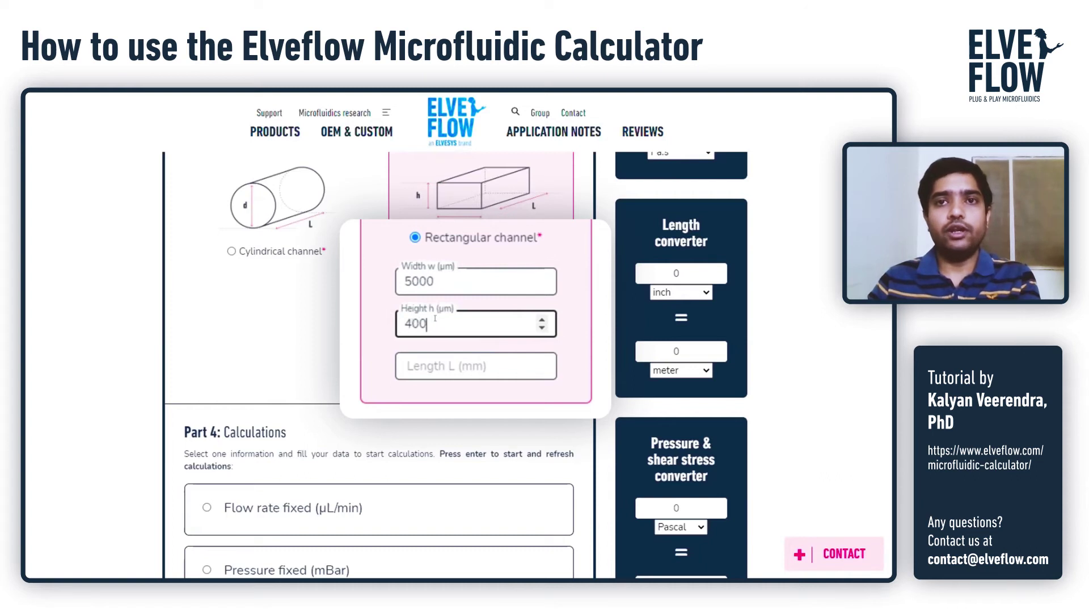
pyautogui.click(435, 354)
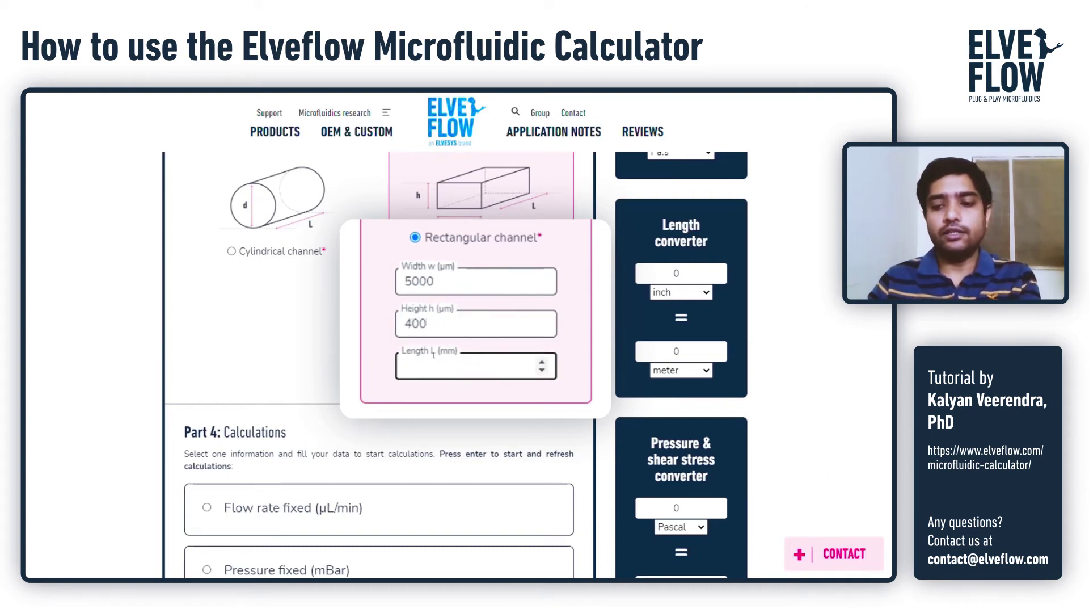
pyautogui.write('50')
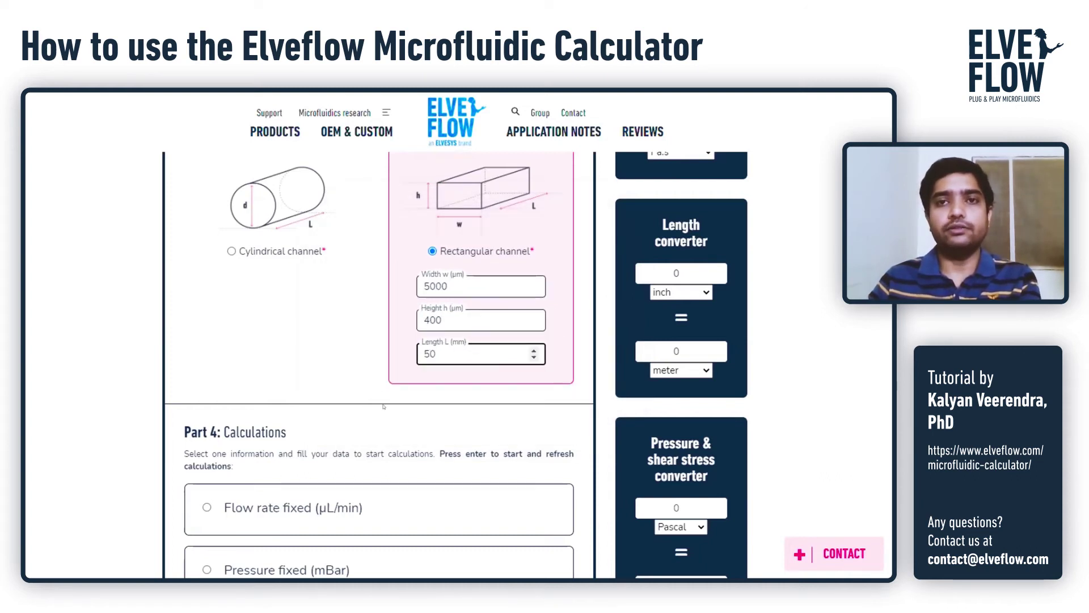
pyautogui.scroll(-3, 384, 378)
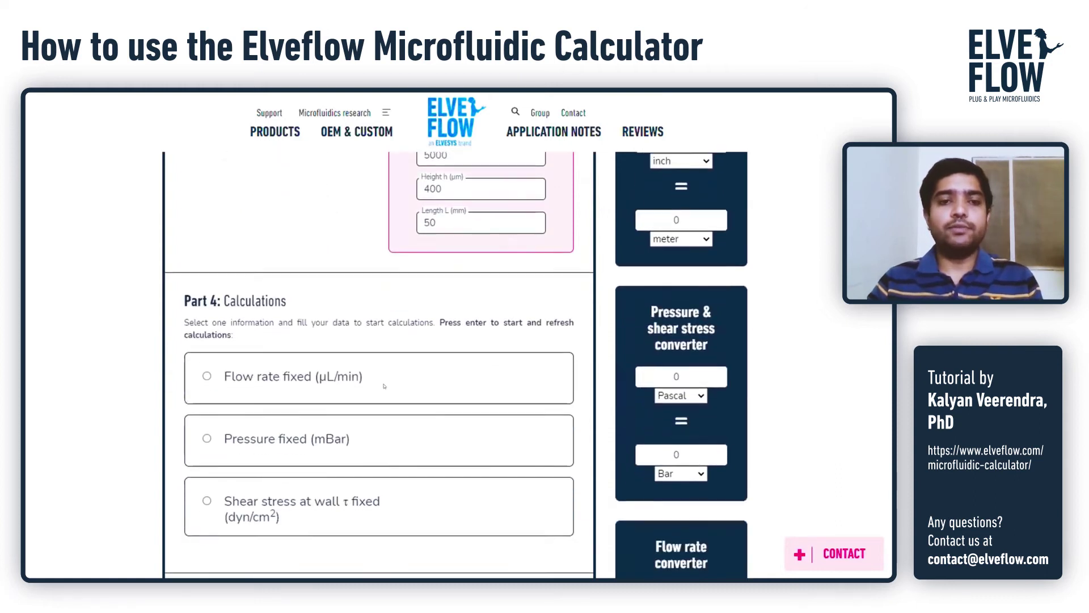
pyautogui.scroll(-2, 384, 380)
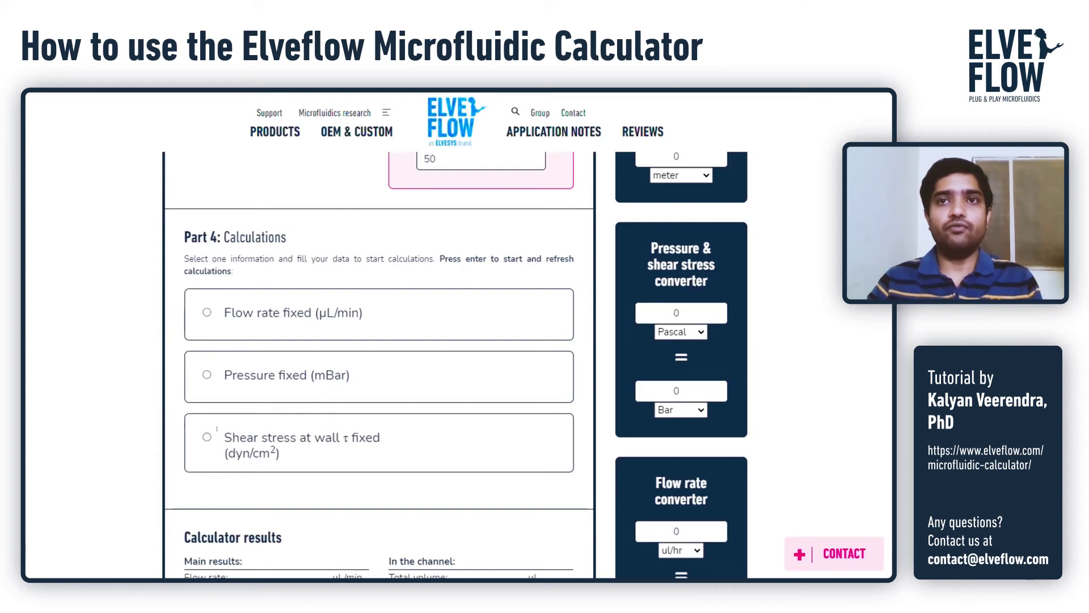
# Step: Fix the flow rate at 1000 µL/min, yielding 0.23 mBar and 0.90 dyn/cm² shear stress
pyautogui.click(207, 312)
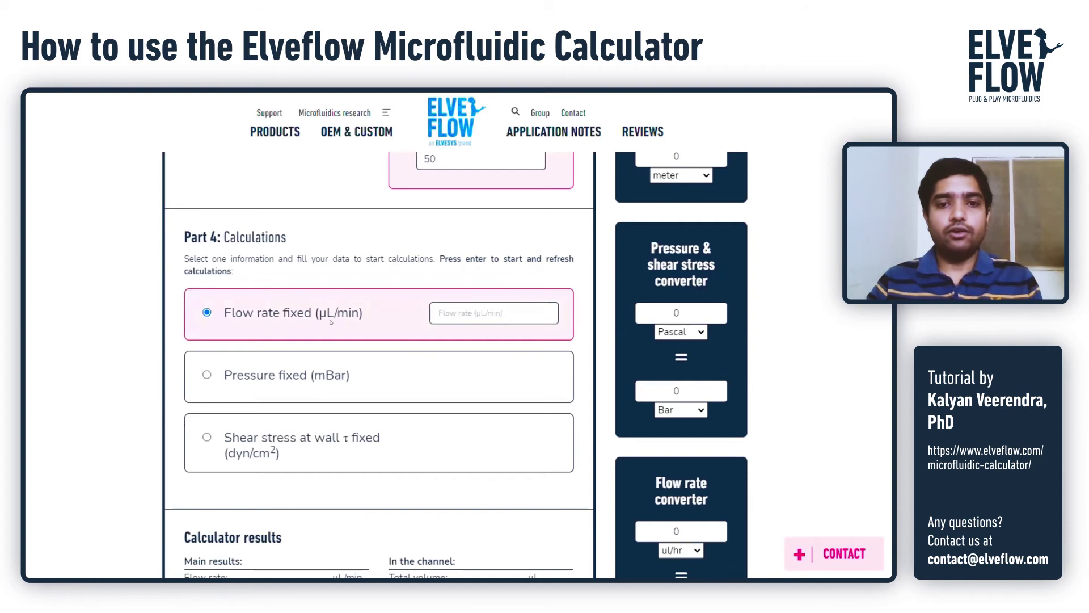
pyautogui.click(493, 312)
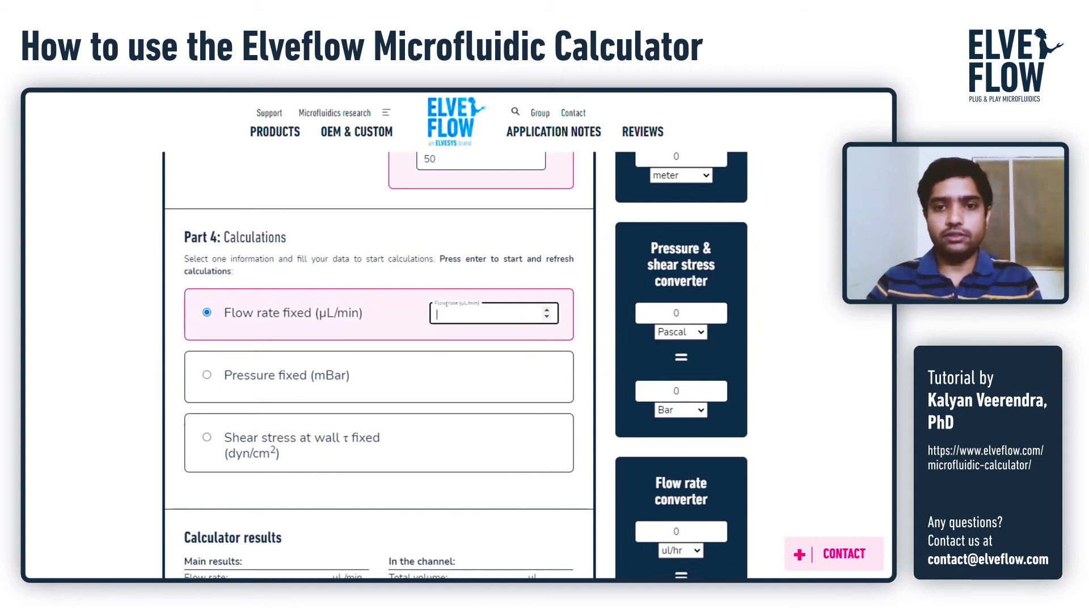
pyautogui.write('1')
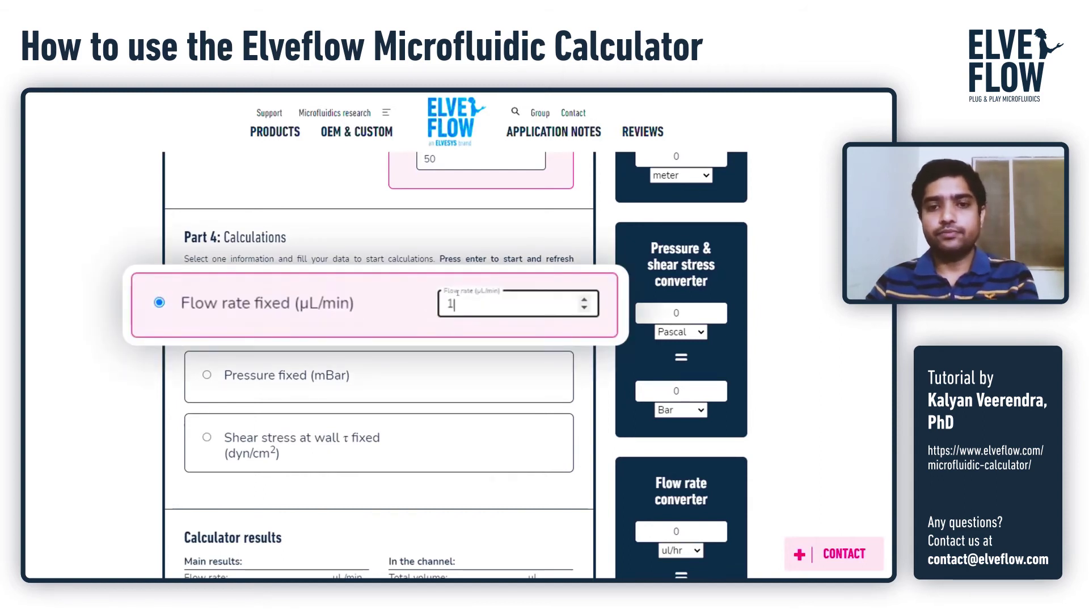
pyautogui.write('000')
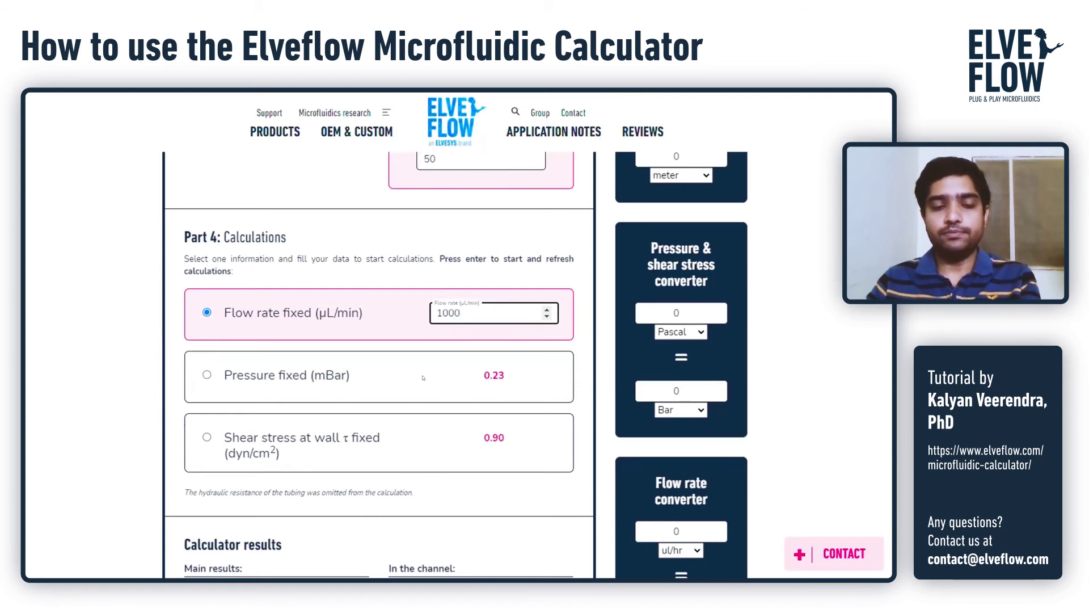
pyautogui.click(142, 397)
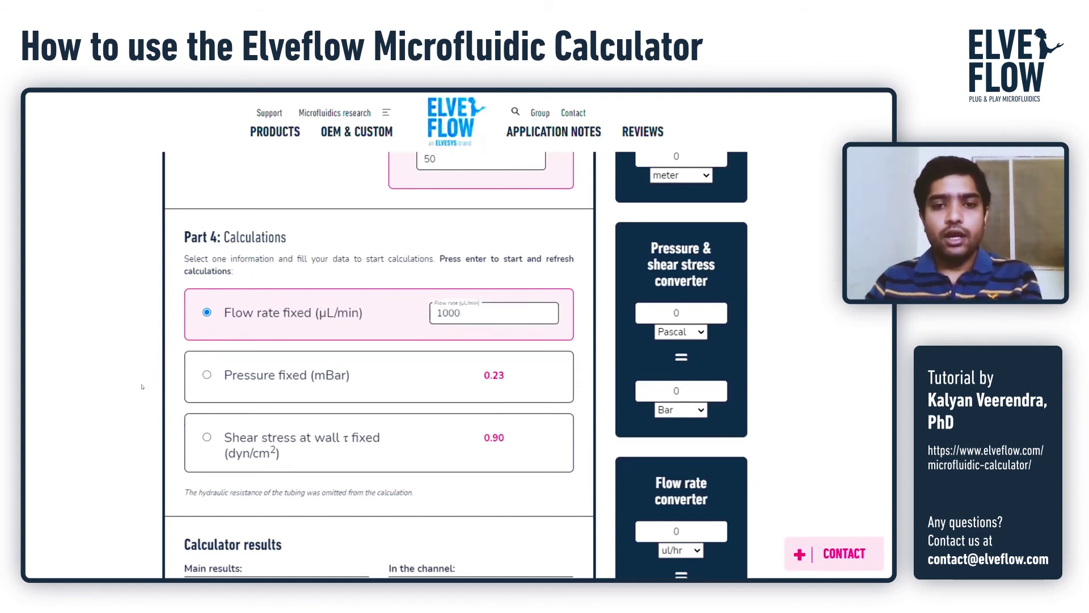
pyautogui.scroll(-3, 142, 387)
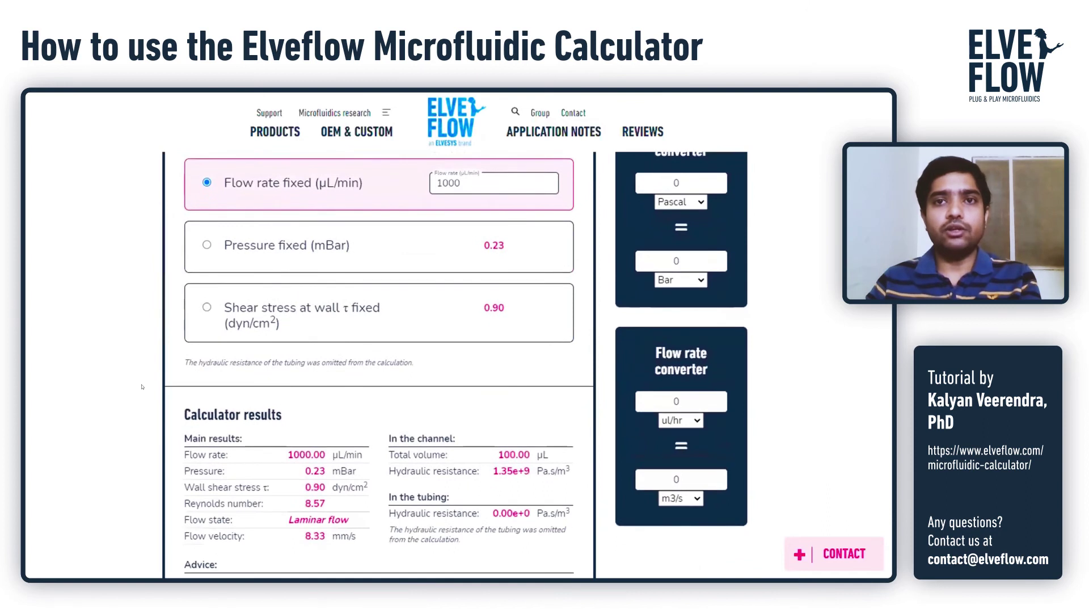
pyautogui.scroll(-5, 141, 386)
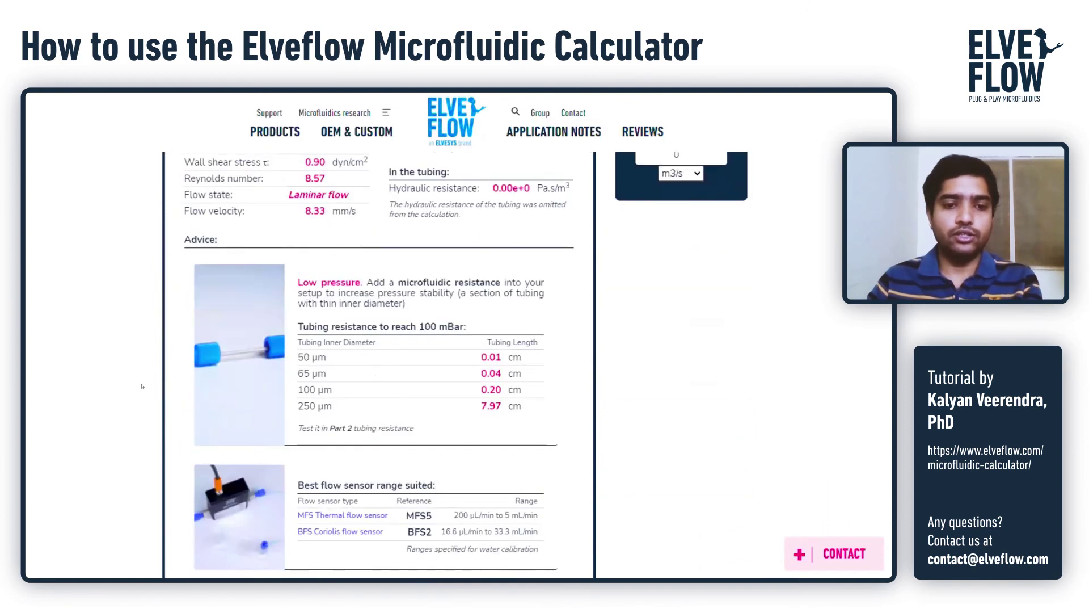
pyautogui.scroll(-2, 142, 387)
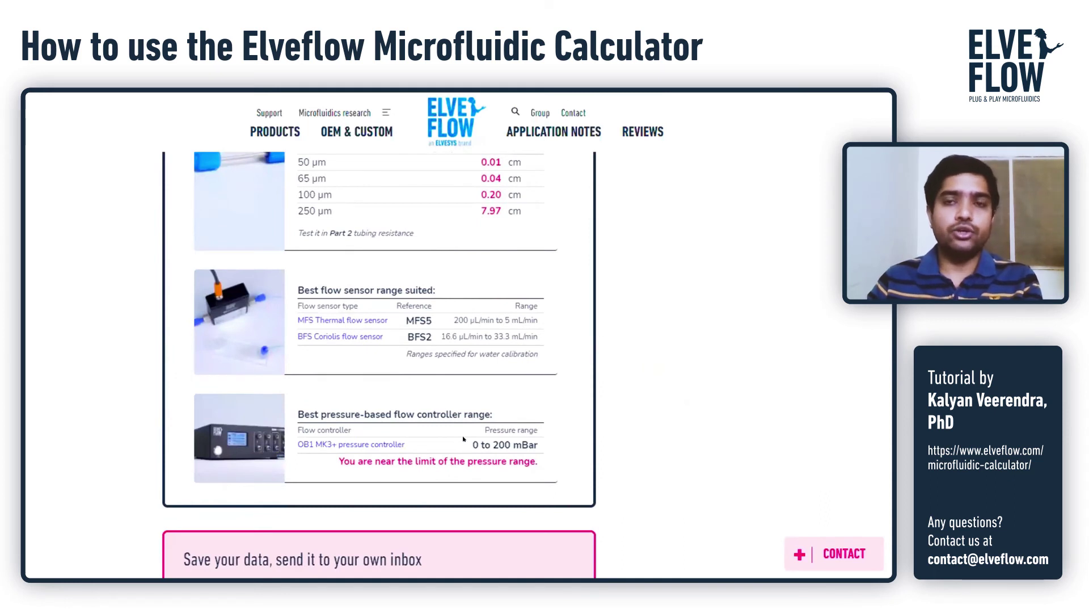
pyautogui.scroll(4, 463, 438)
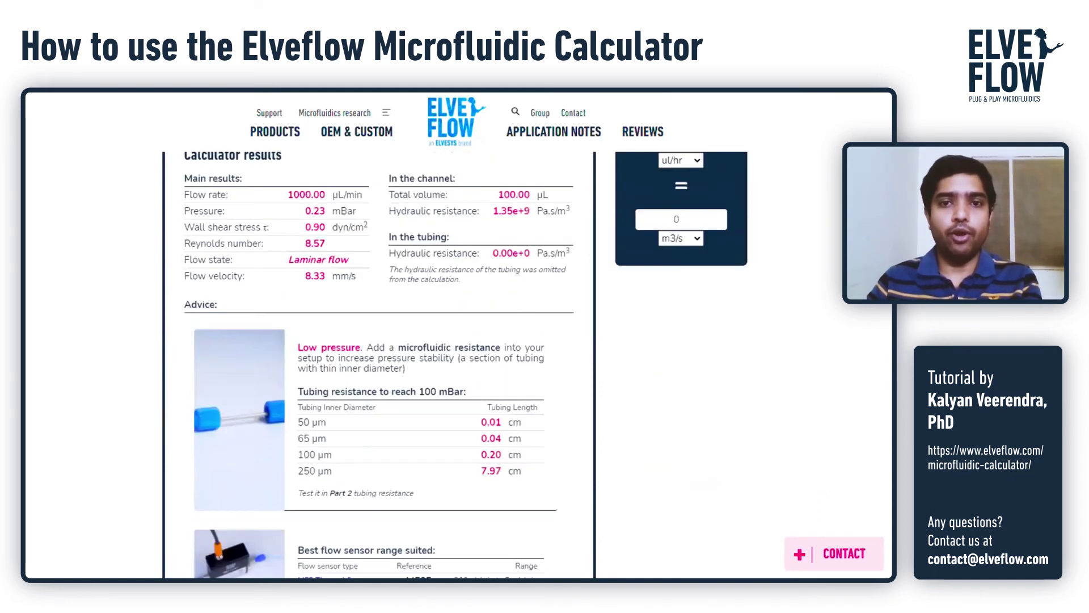
pyautogui.scroll(4, 456, 239)
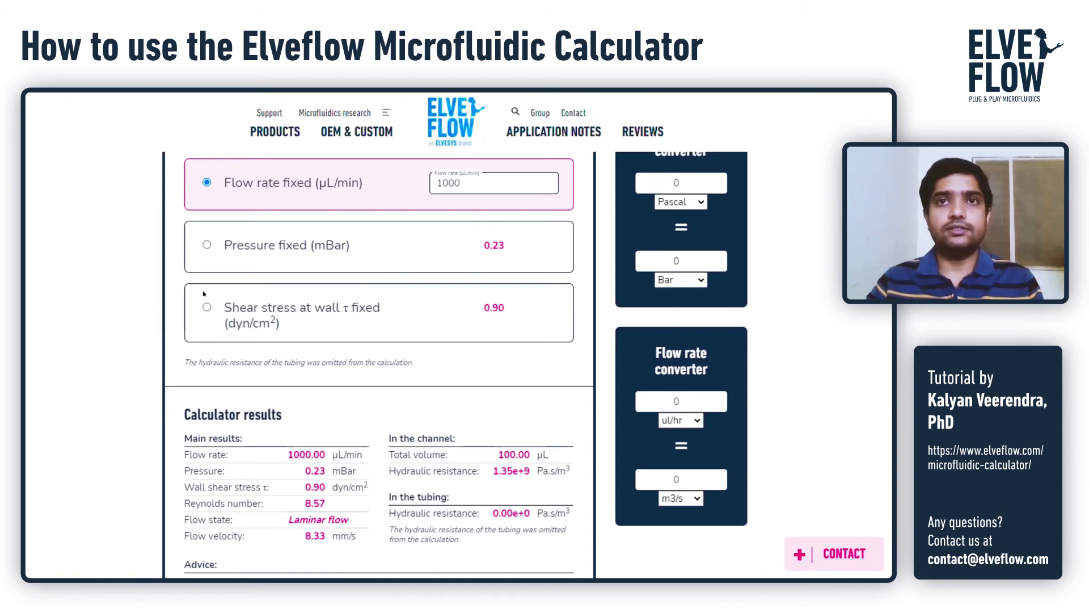
pyautogui.scroll(-3, 132, 283)
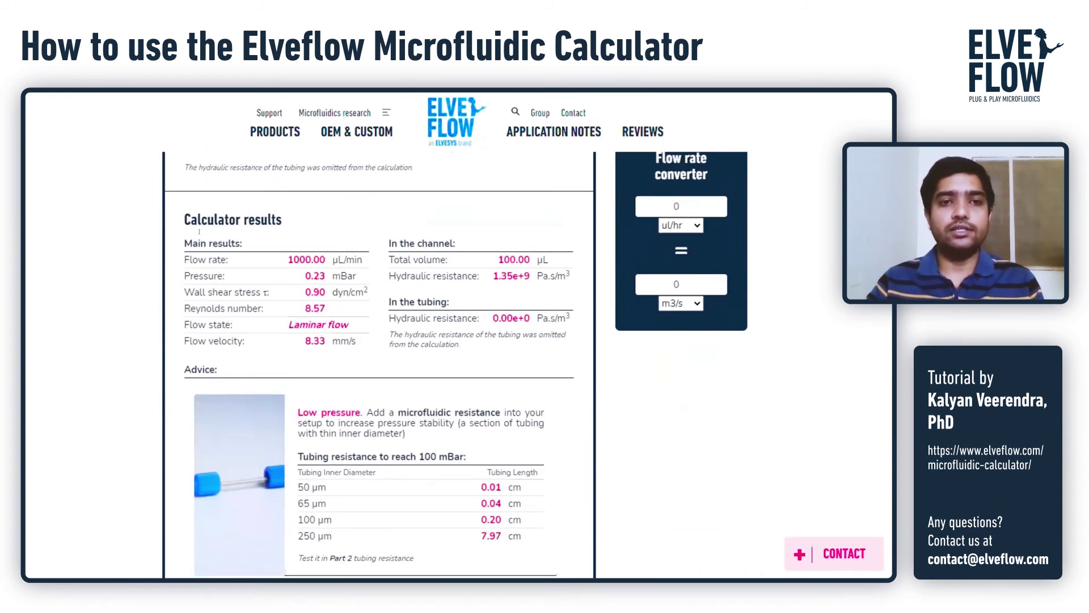
pyautogui.scroll(-1, 173, 293)
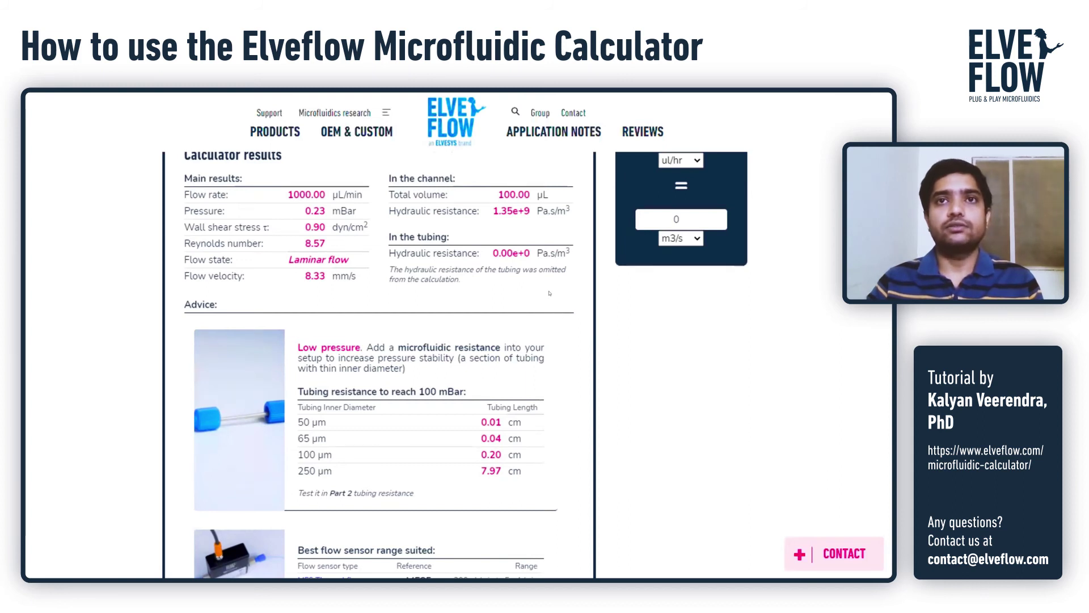
# Step: Switch Part 2 to High tubing resistance
pyautogui.scroll(6, 539, 398)
pyautogui.scroll(8, 539, 291)
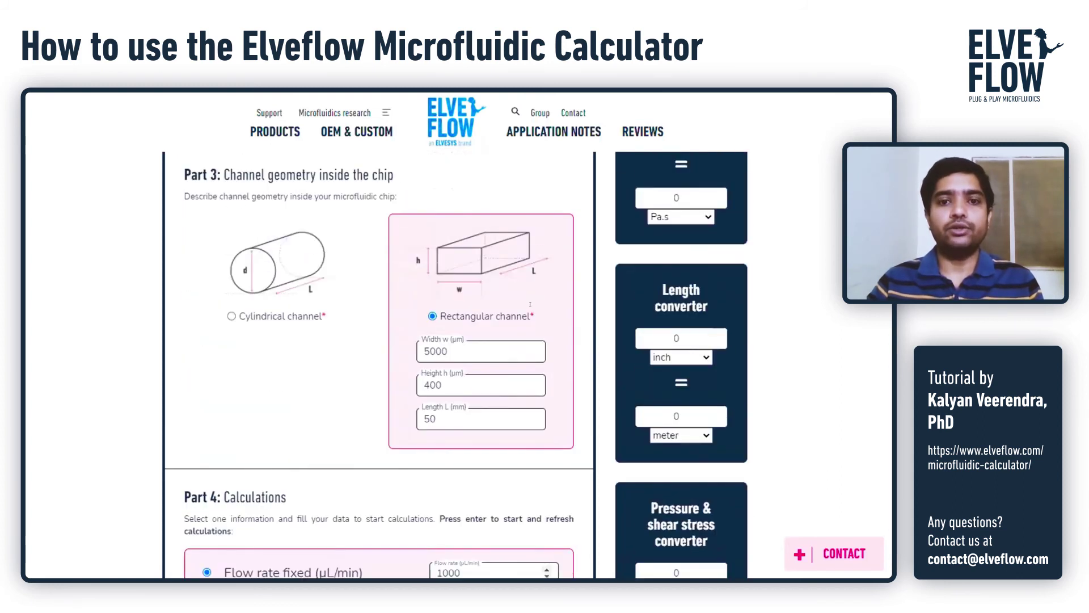
pyautogui.scroll(2, 536, 313)
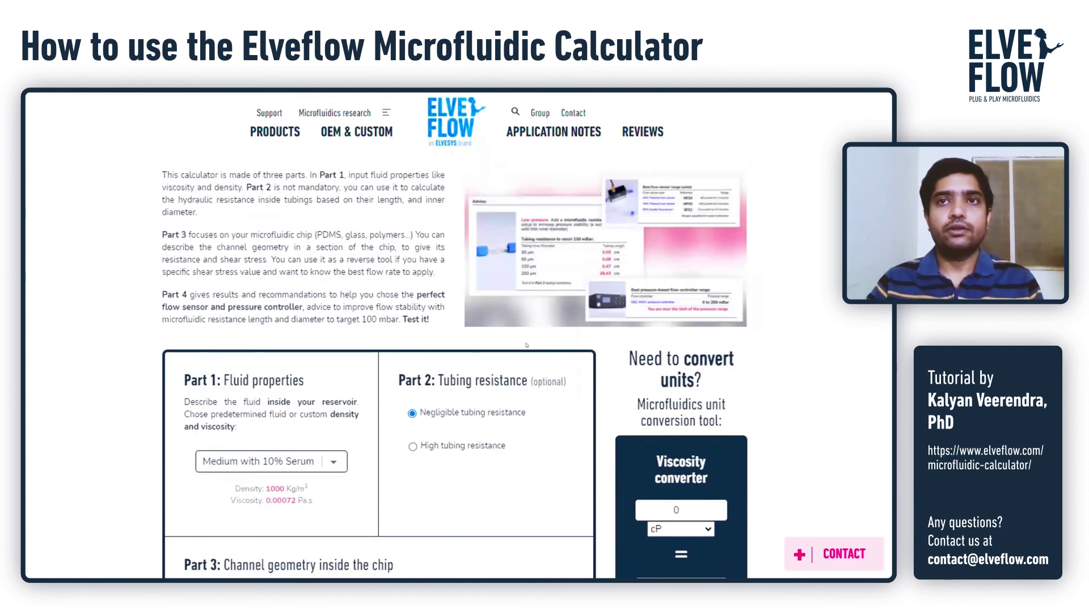
pyautogui.scroll(-3, 454, 315)
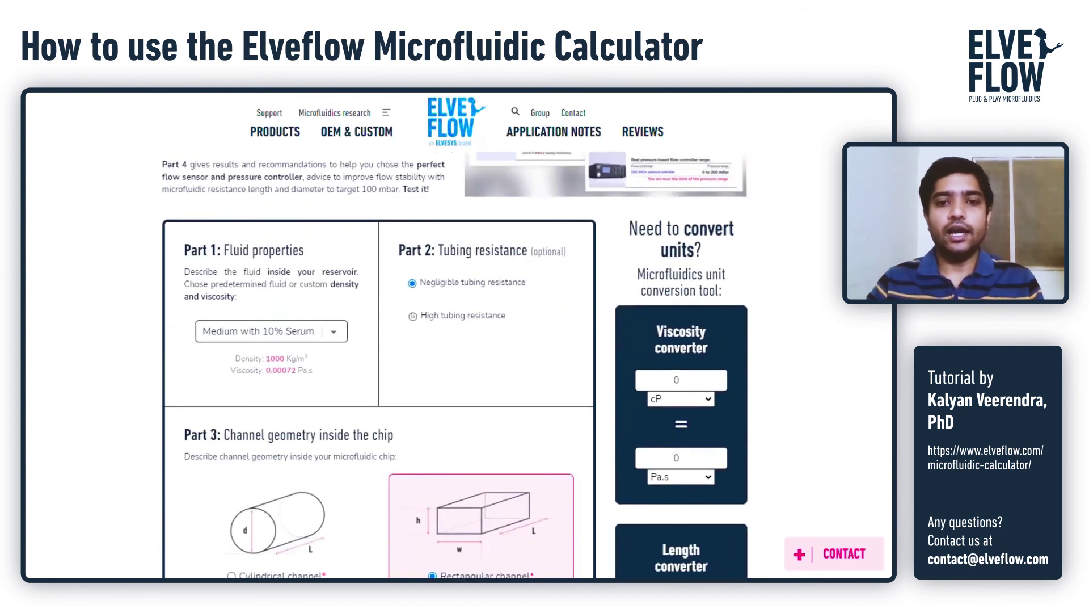
pyautogui.click(413, 315)
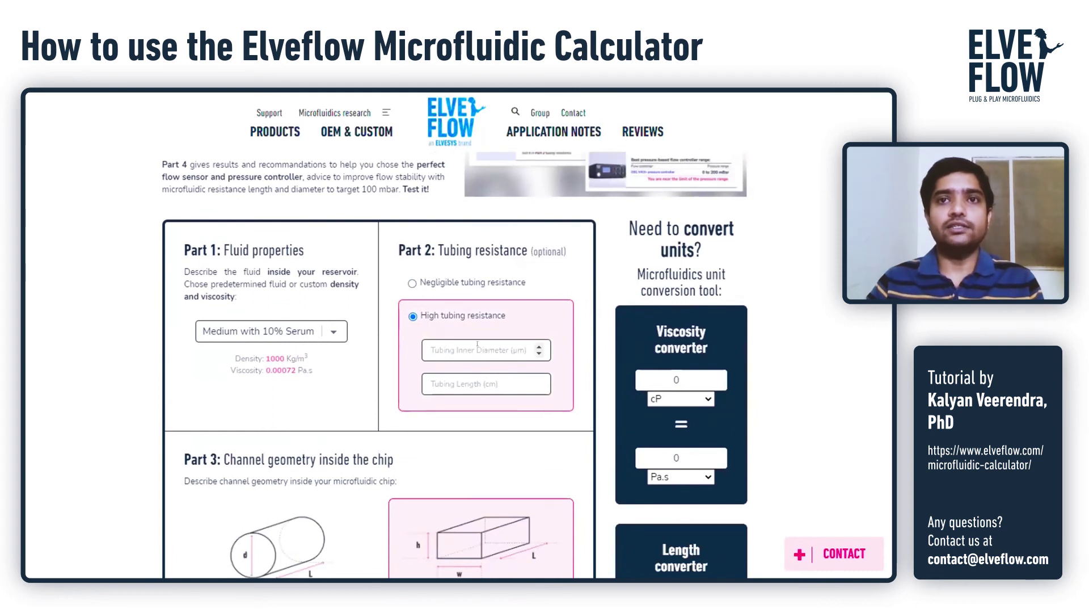
pyautogui.scroll(7, 477, 344)
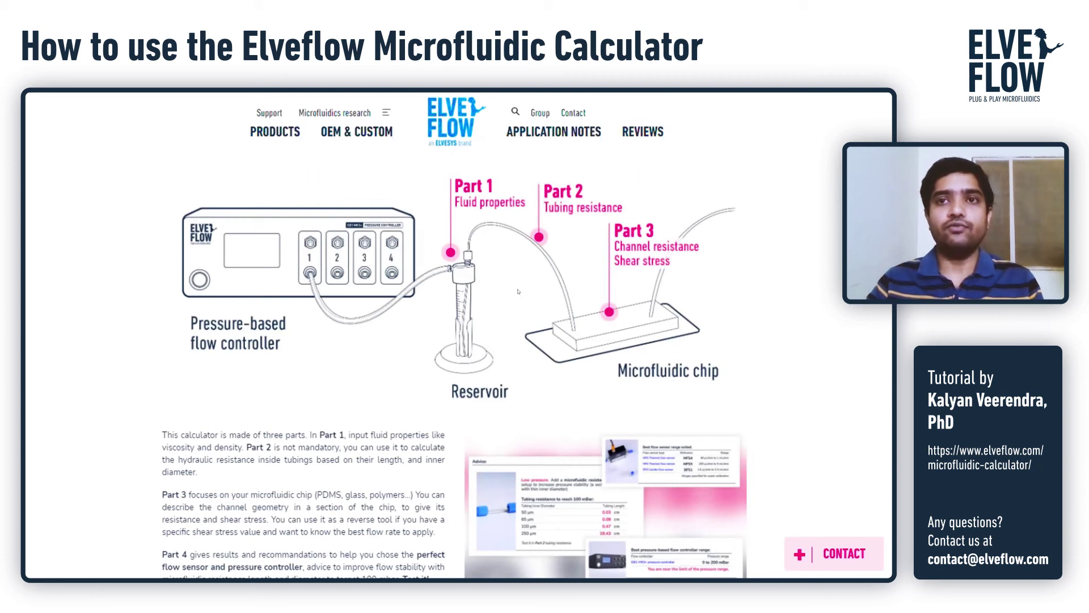
# Step: Set tubing inner diameter 250 µm and length 8 cm, giving 100.36 mBar pressure
pyautogui.scroll(-5, 518, 292)
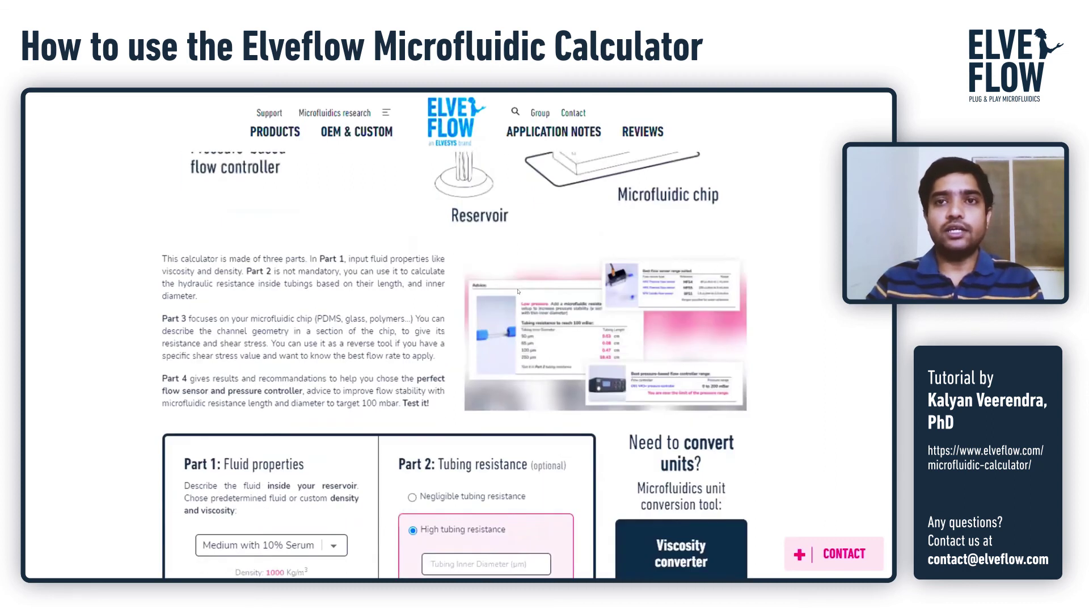
pyautogui.scroll(-2, 518, 292)
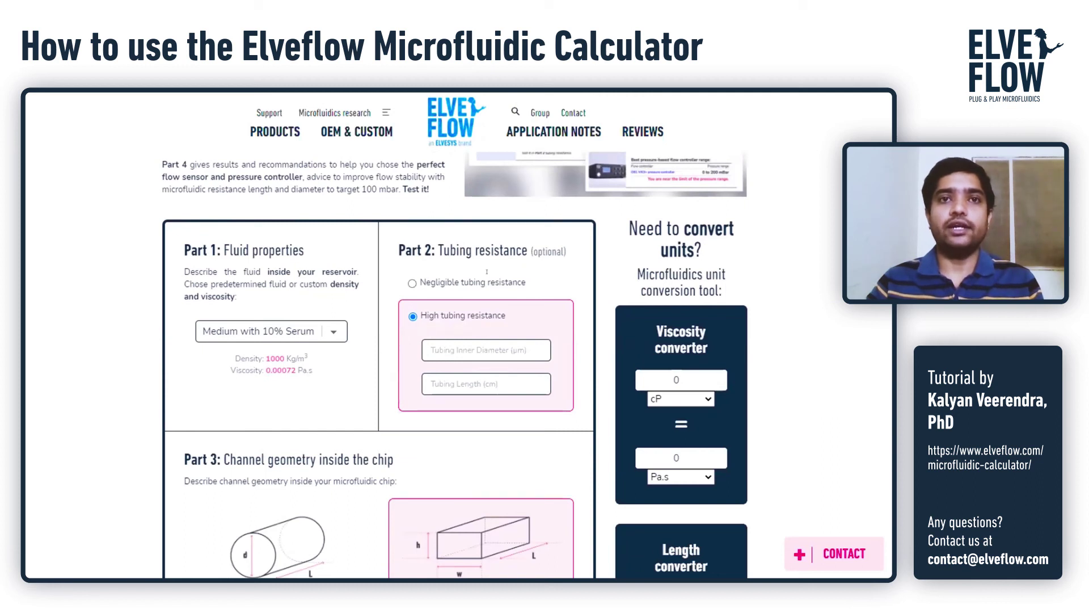
pyautogui.click(494, 350)
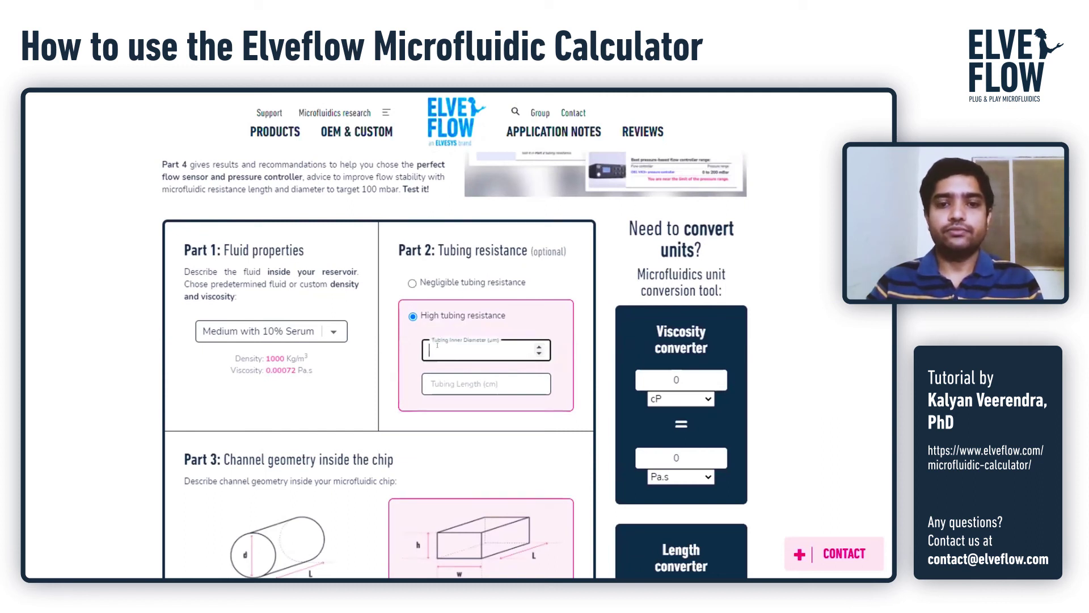
pyautogui.write('25')
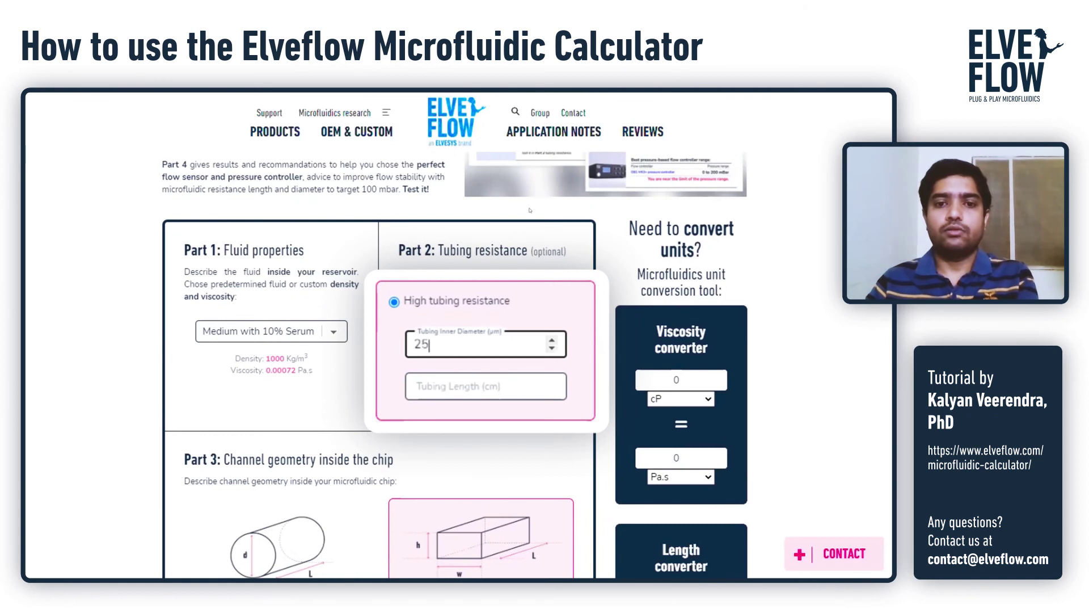
pyautogui.write('0')
pyautogui.click(461, 387)
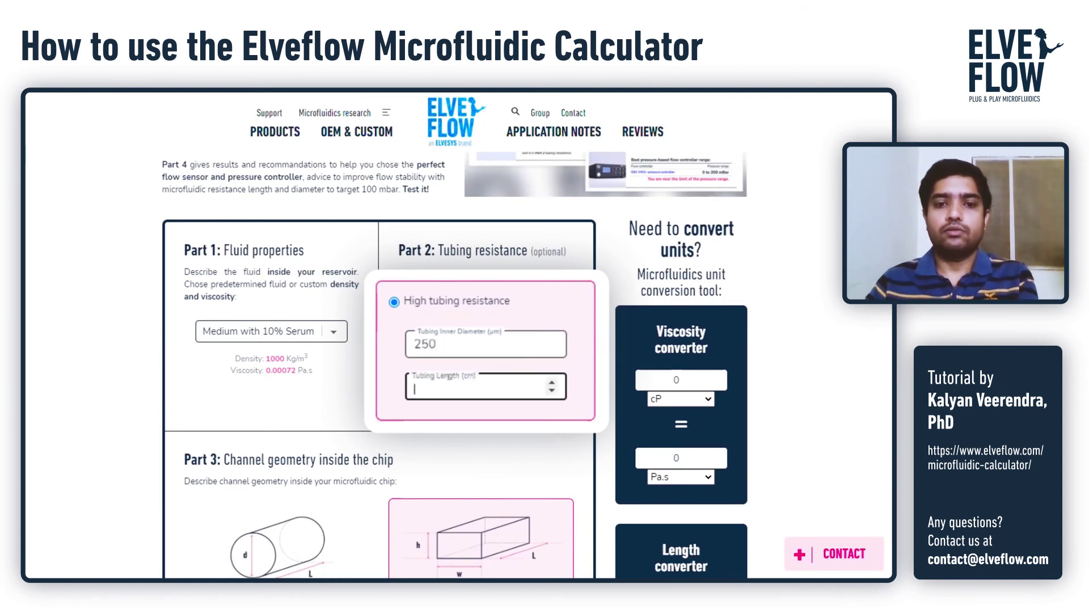
pyautogui.write('8')
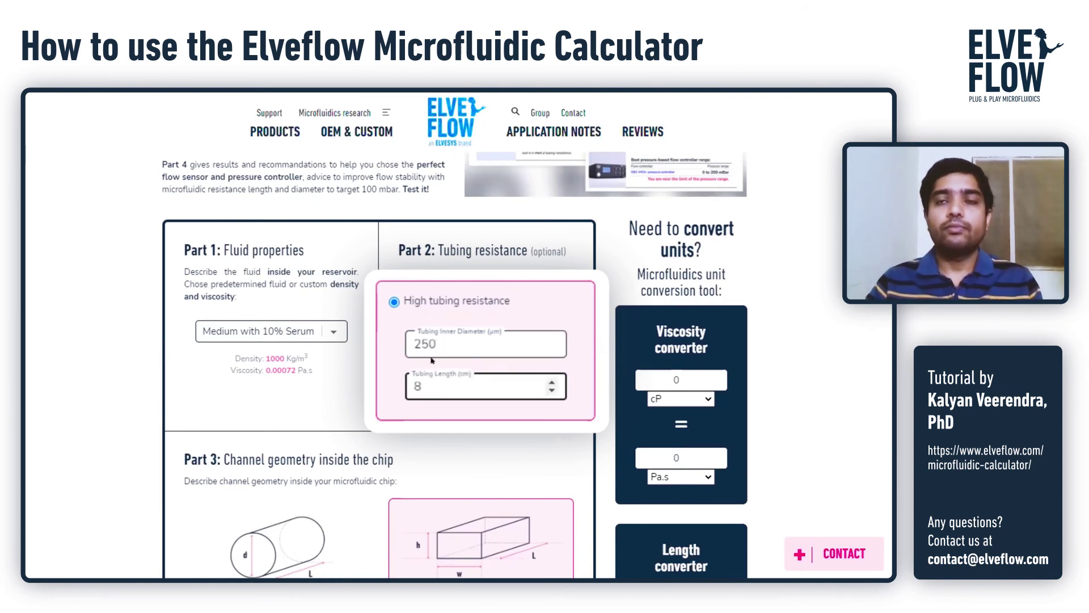
pyautogui.scroll(-8, 437, 369)
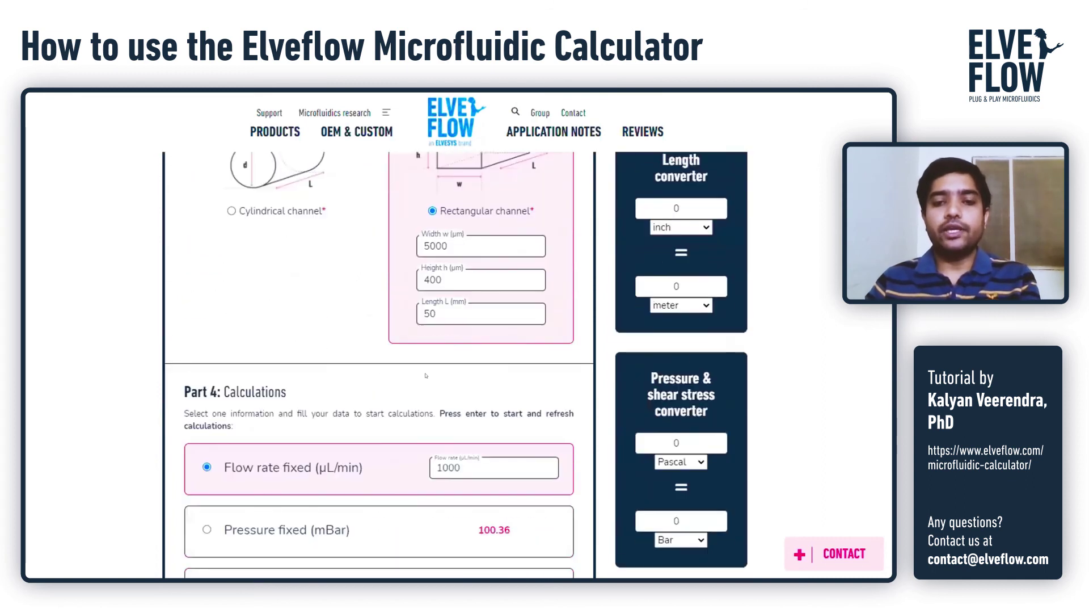
pyautogui.scroll(-2, 426, 375)
pyautogui.scroll(-2, 426, 375)
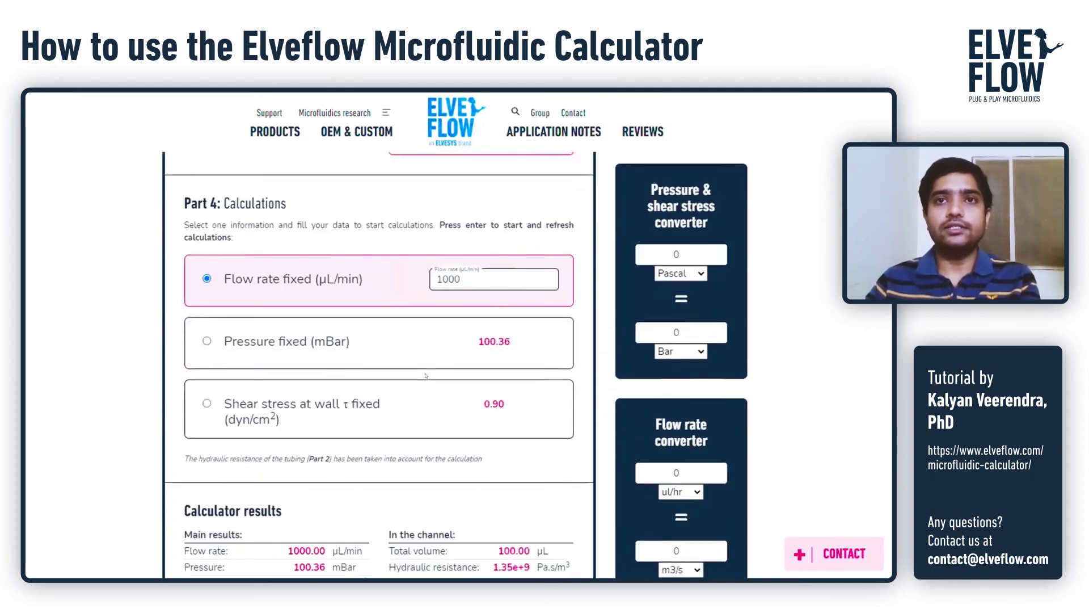